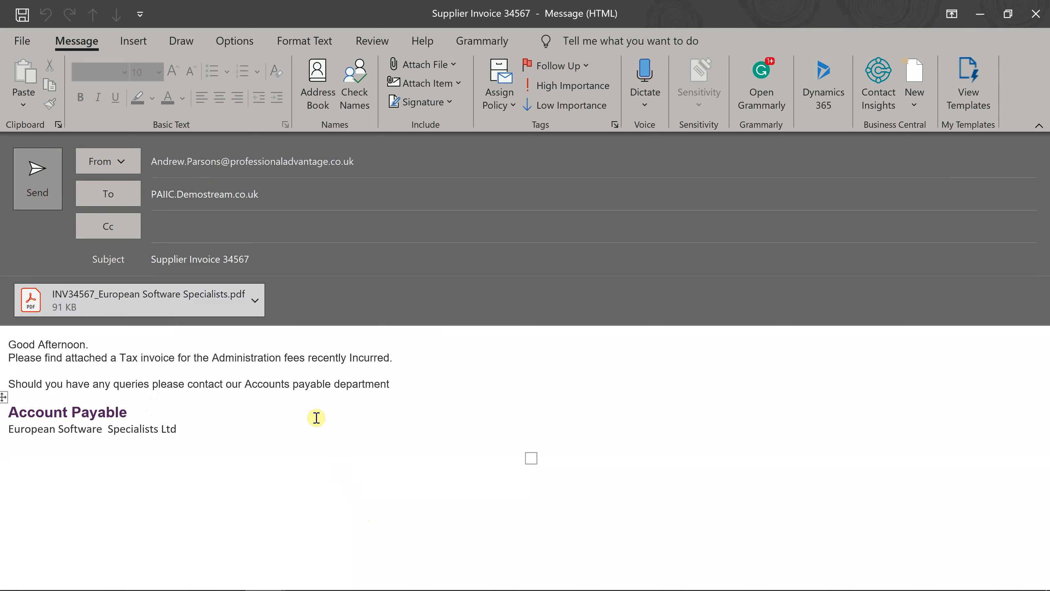
Step: Check the attached INV34567_European Software Specialists.pdf from the header to the bank details and send the supplier invoice email
double_click(169, 310)
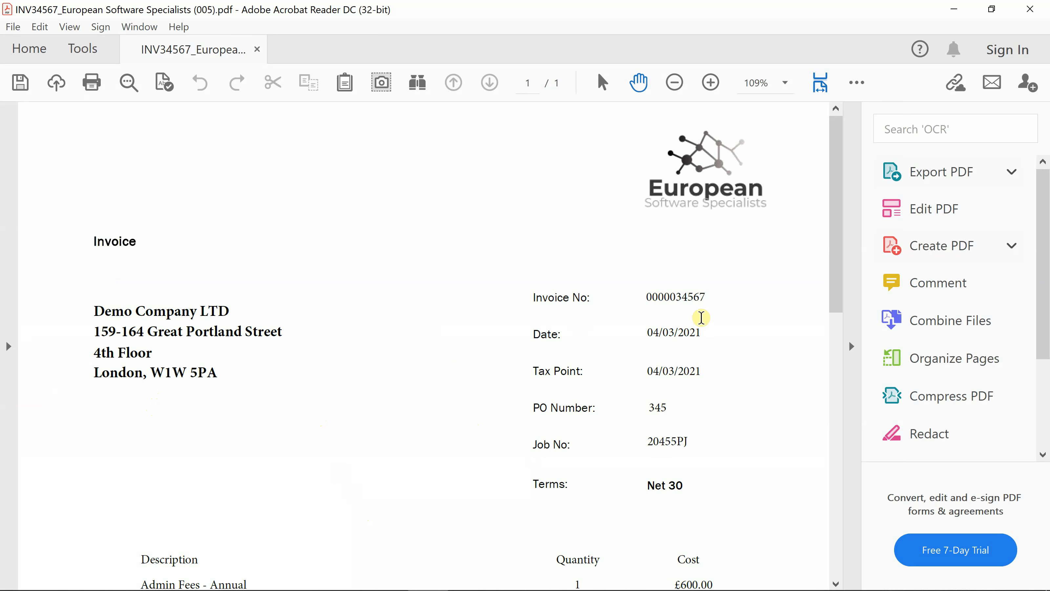
scroll(619, 374, down, 2)
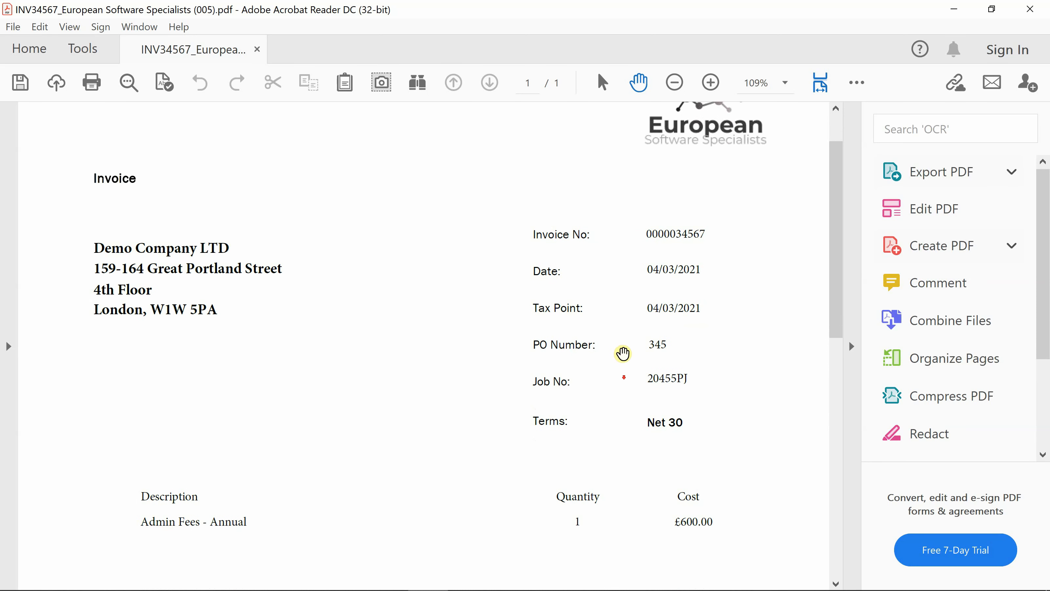
scroll(652, 343, down, 1)
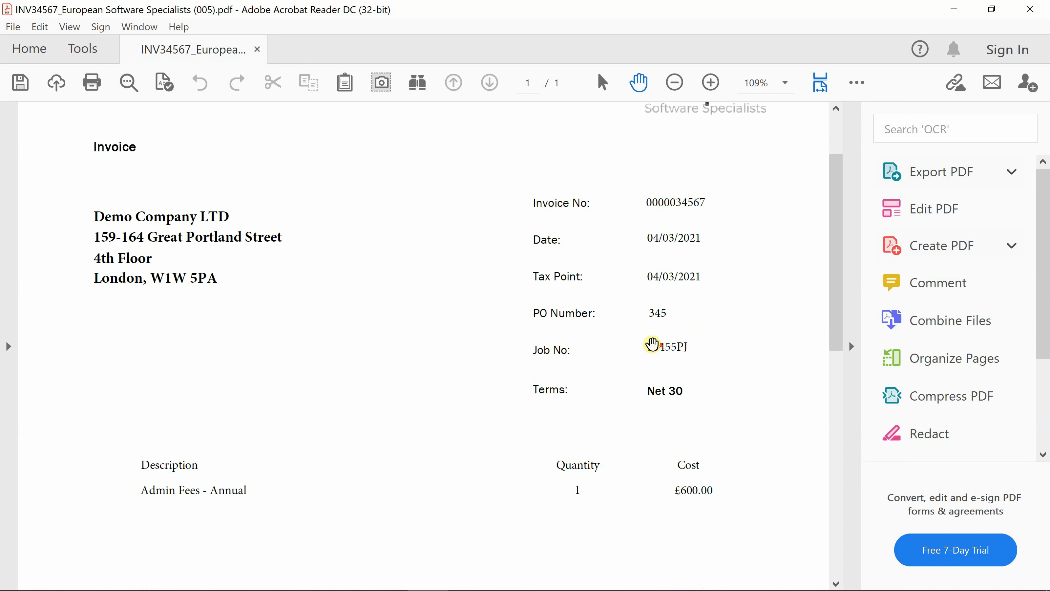
scroll(652, 344, down, 4)
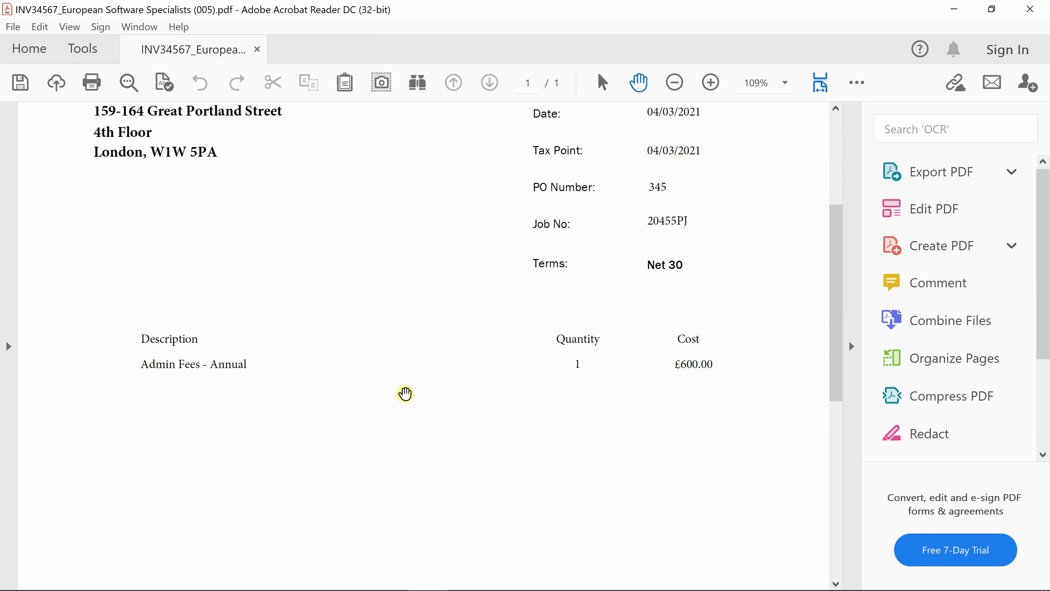
scroll(405, 394, down, 5)
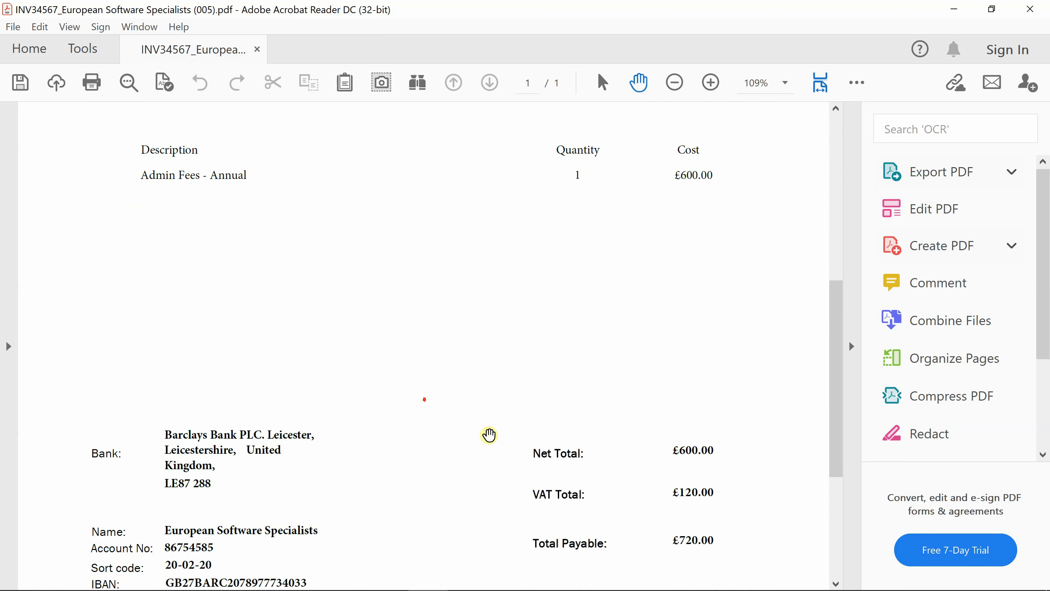
scroll(489, 435, down, 5)
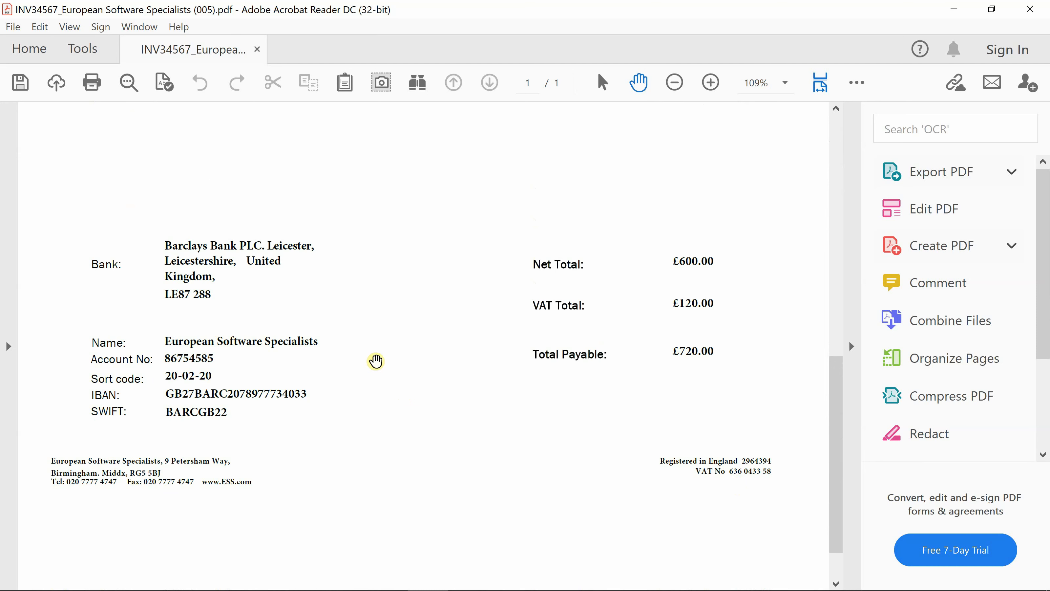
scroll(376, 360, up, 8)
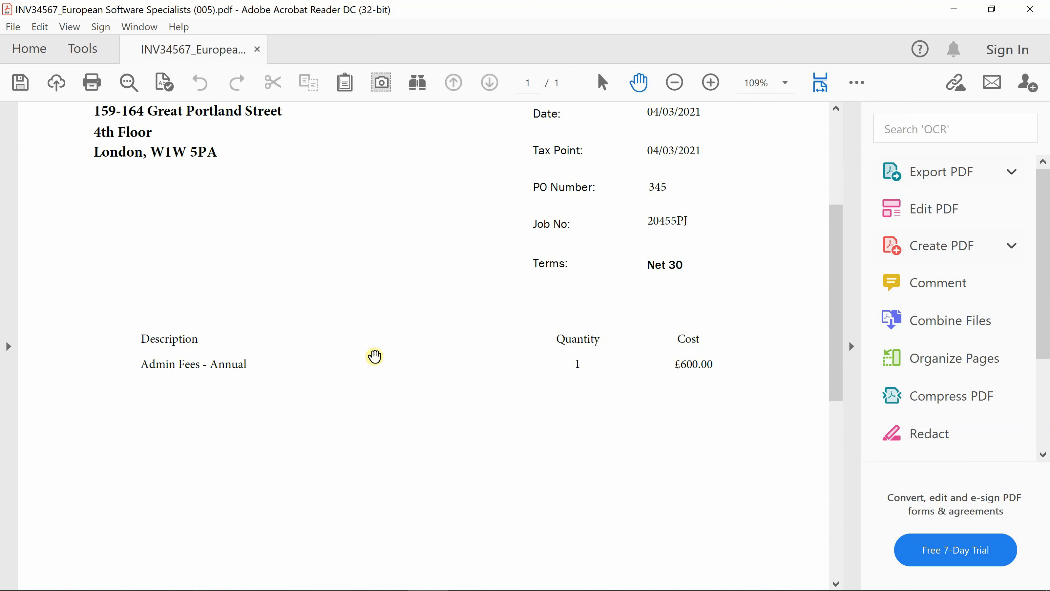
scroll(373, 348, up, 5)
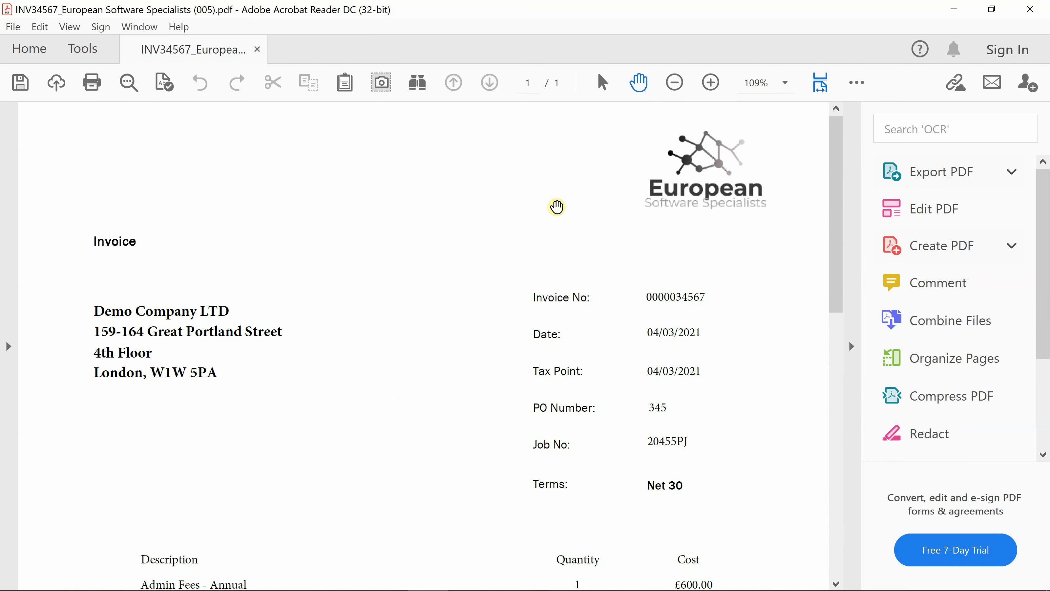
click(1032, 12)
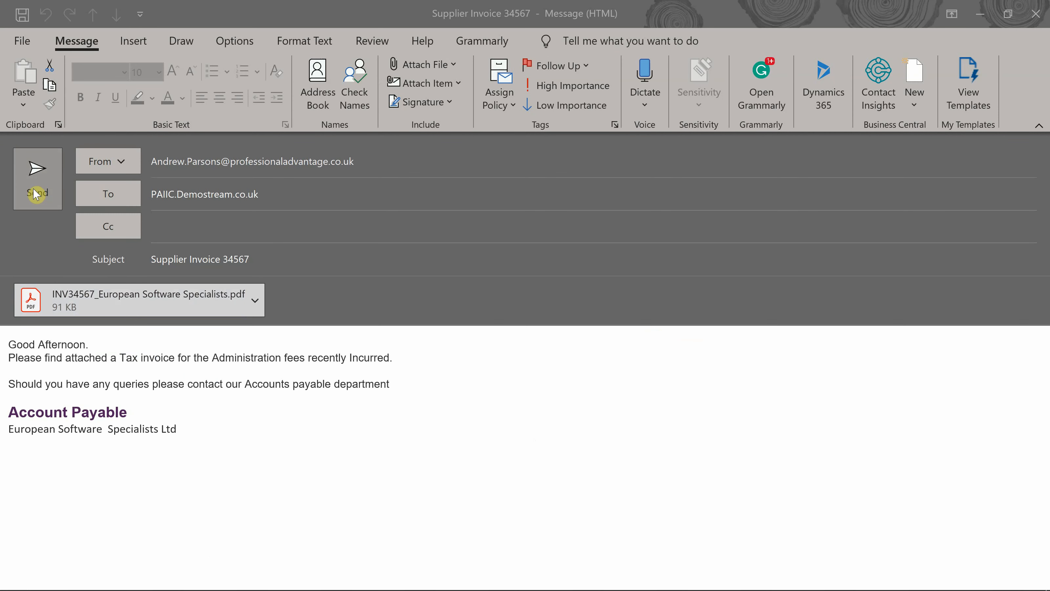
click(36, 194)
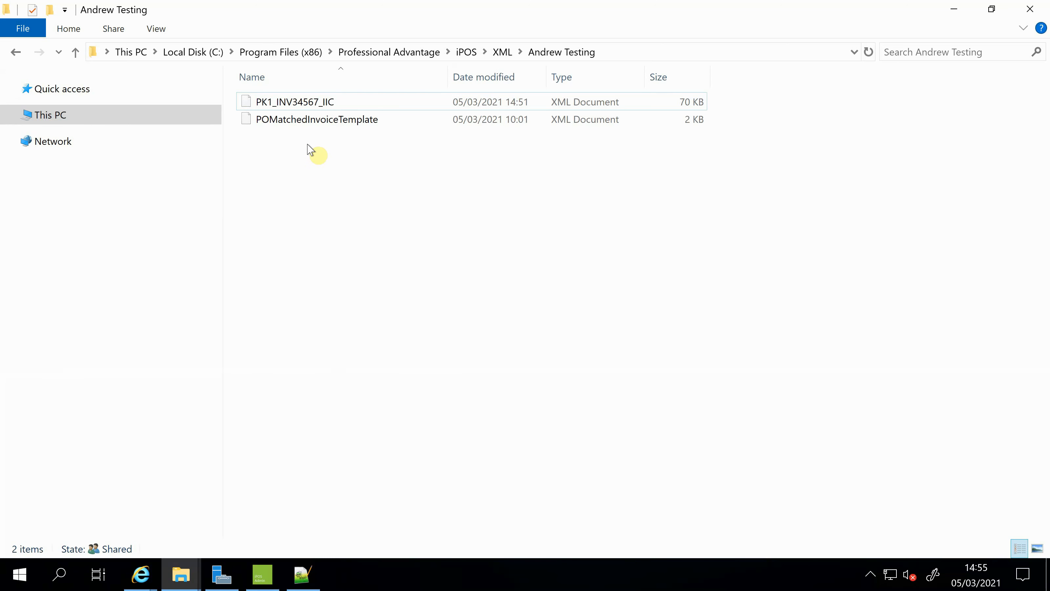
Step: Open the PK1_INV34567_IIC XML file in Notepad++
click(320, 106)
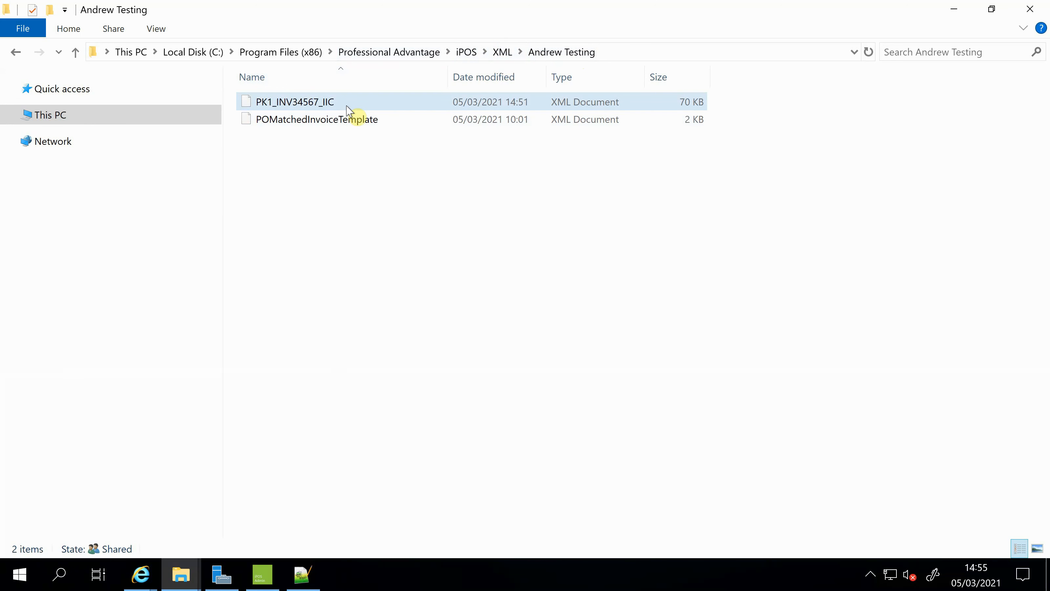
right_click(320, 105)
click(264, 172)
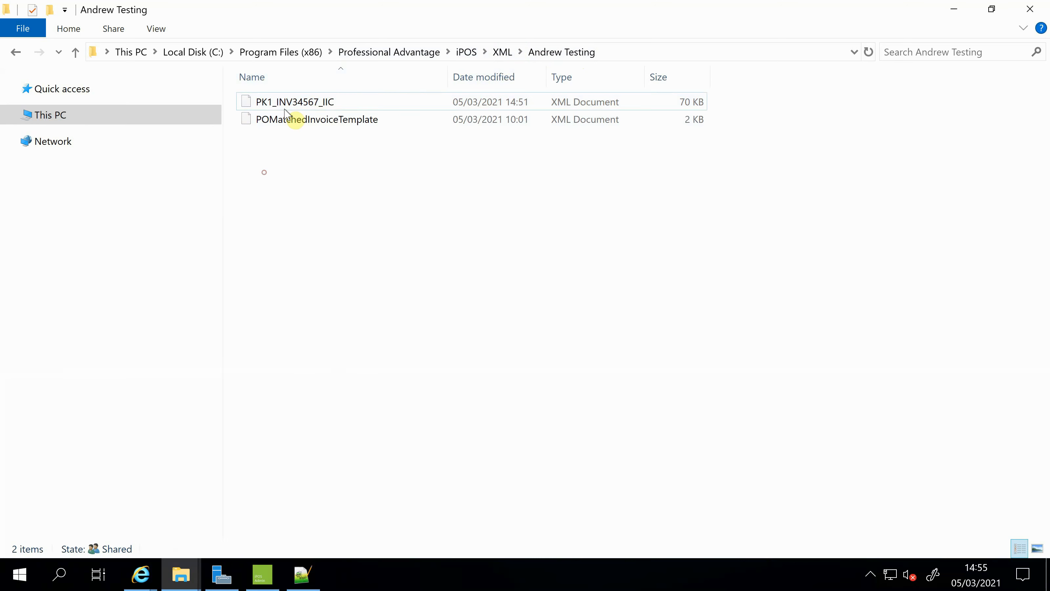
right_click(290, 103)
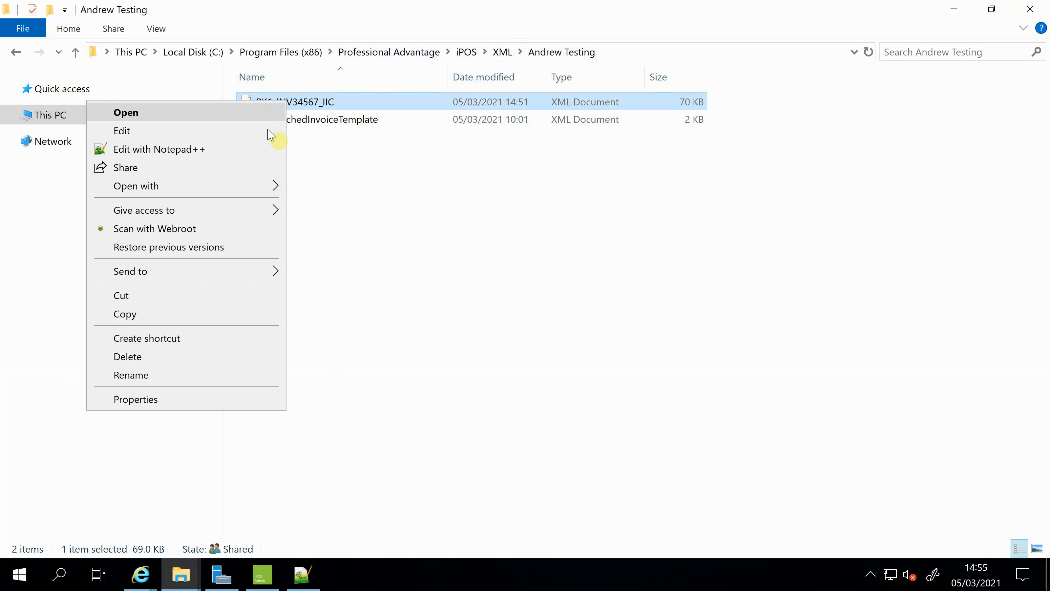
click(251, 150)
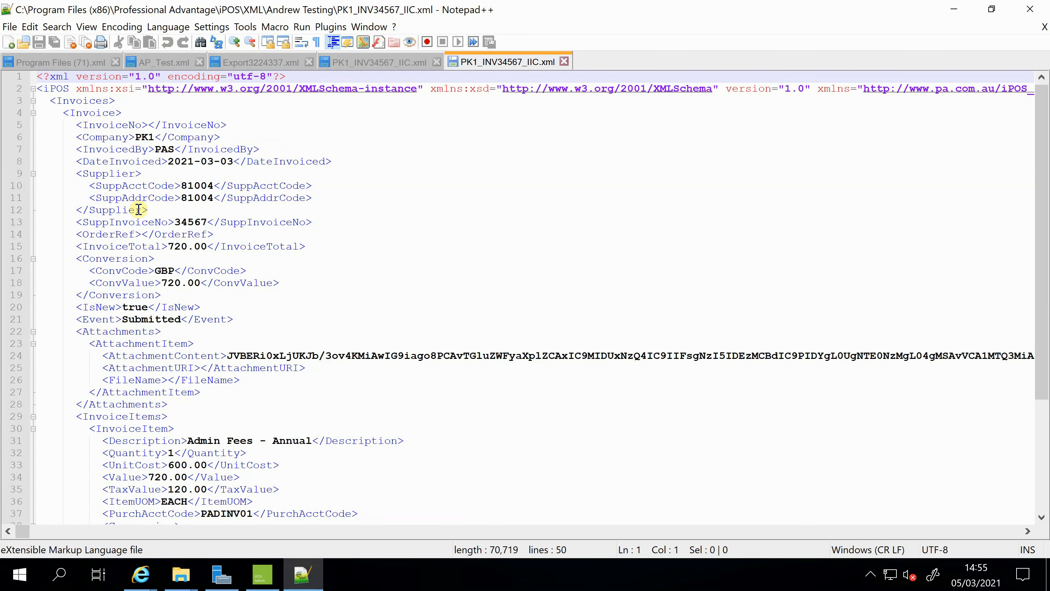
Step: Examine the invoice XML, highlighting the supplier account code and the purchase account code, and close Notepad++
scroll(161, 410, down, 5)
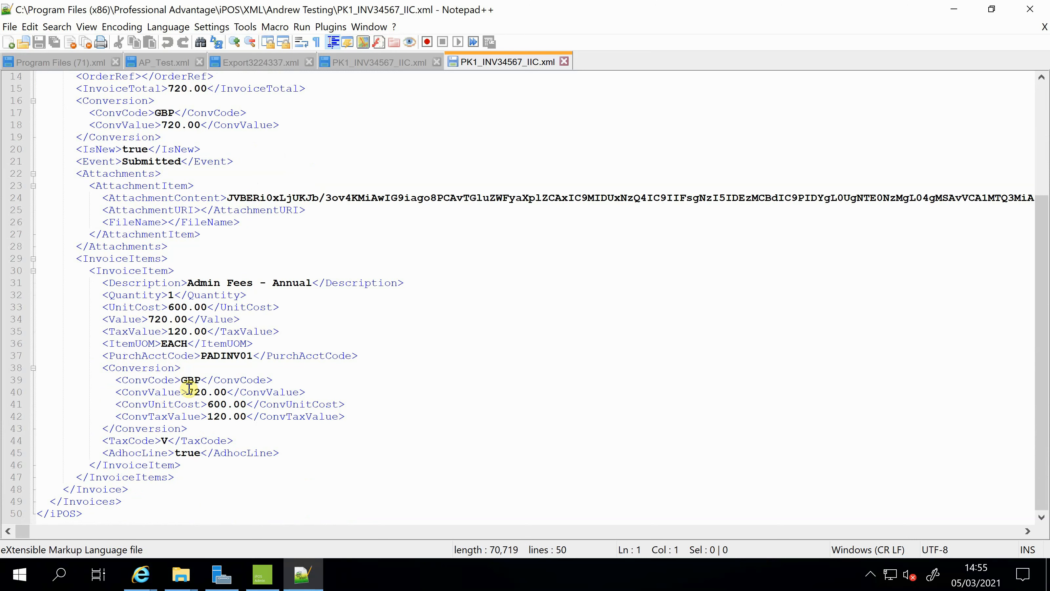
scroll(171, 313, up, 3)
scroll(172, 313, up, 2)
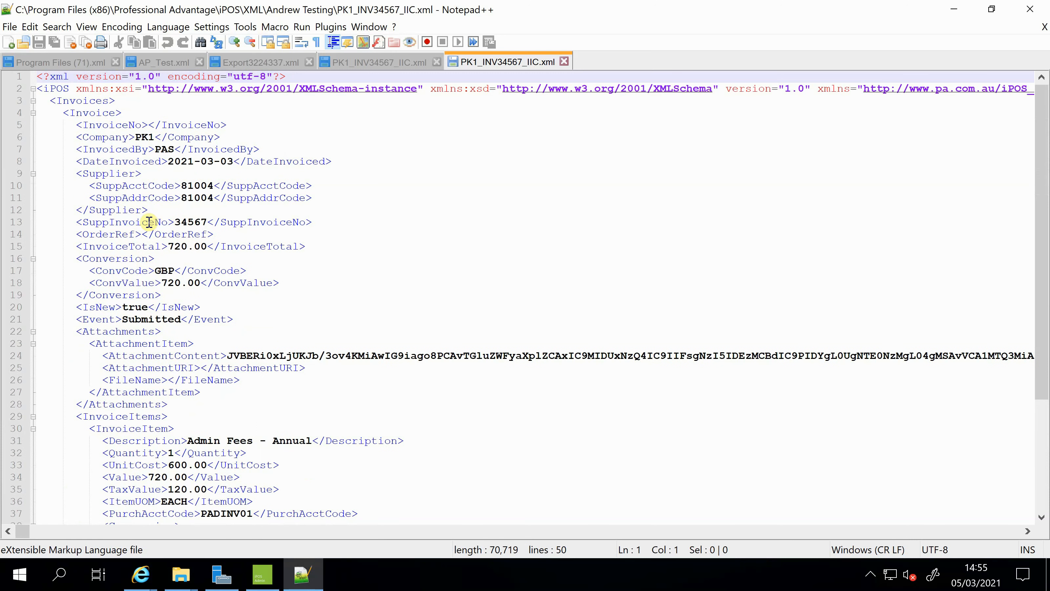
drag(178, 187, 220, 187)
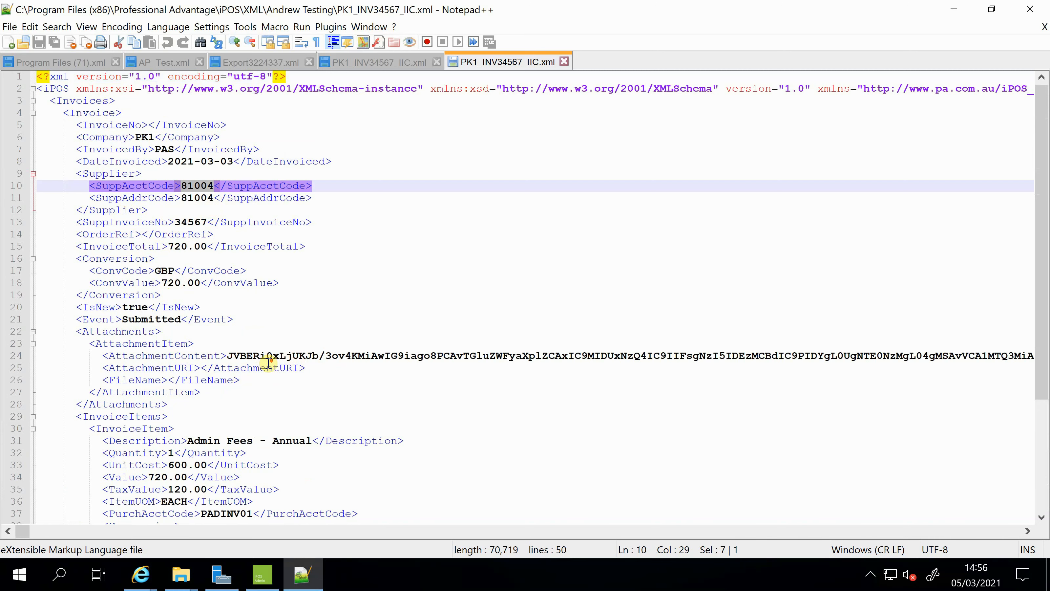
scroll(267, 362, down, 3)
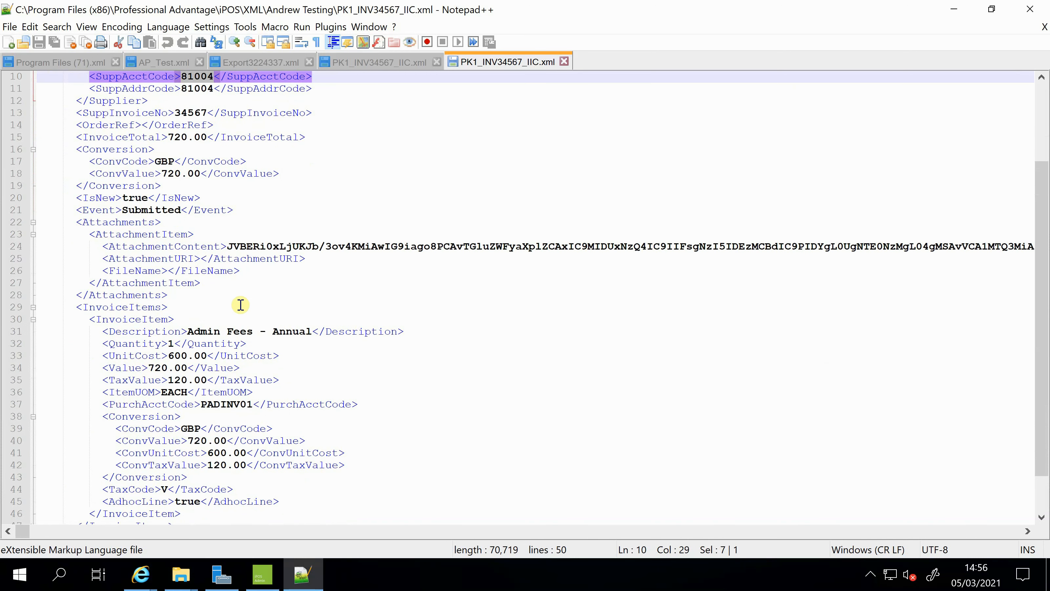
scroll(241, 305, down, 2)
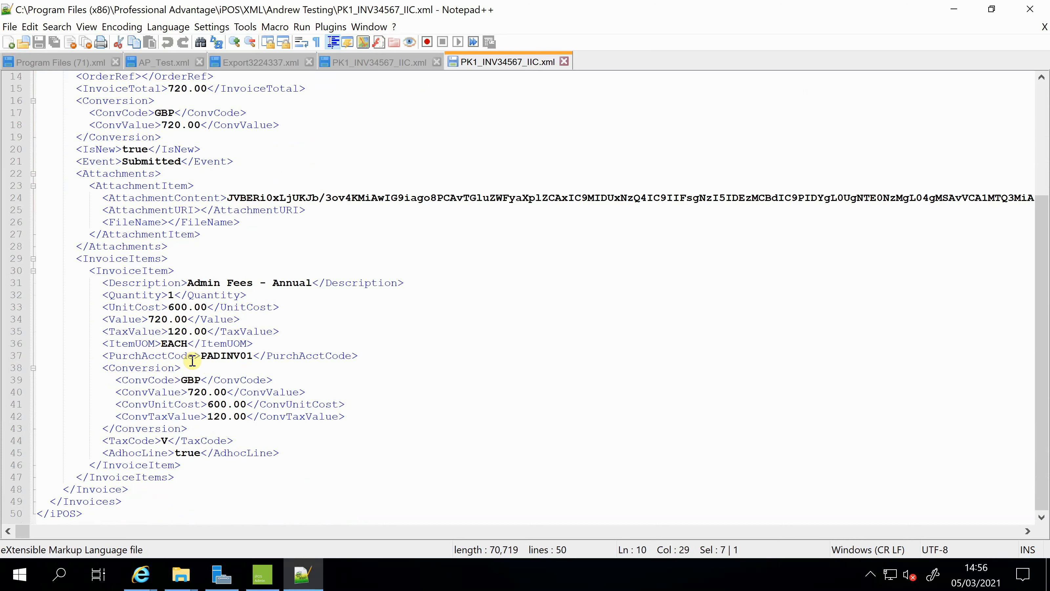
mouse_move(200, 357)
mouse_down()
mouse_move(261, 349)
mouse_move(206, 367)
mouse_move(206, 345)
mouse_move(201, 357)
mouse_up()
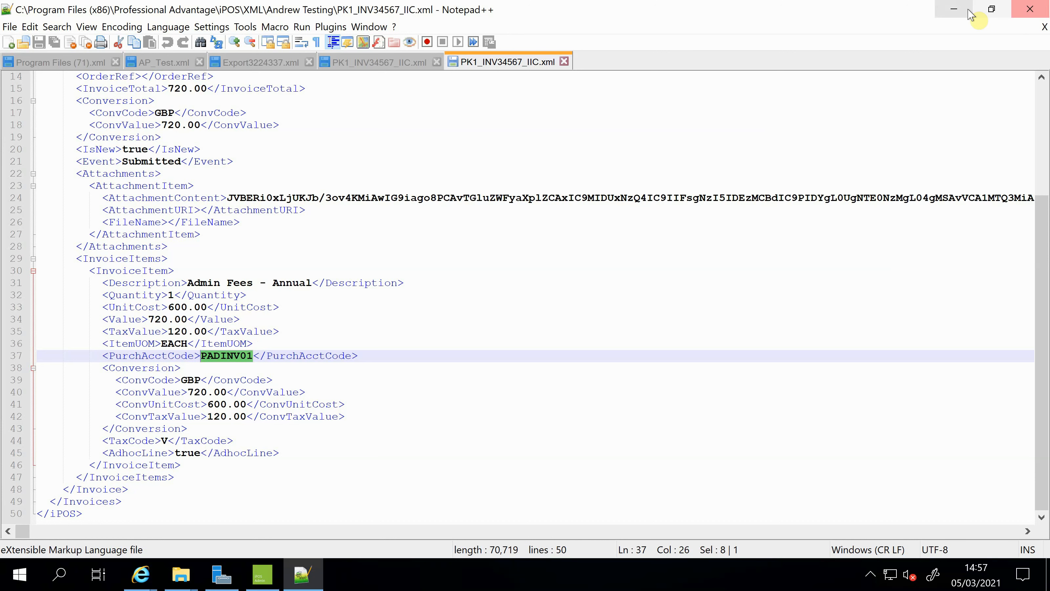
click(1030, 9)
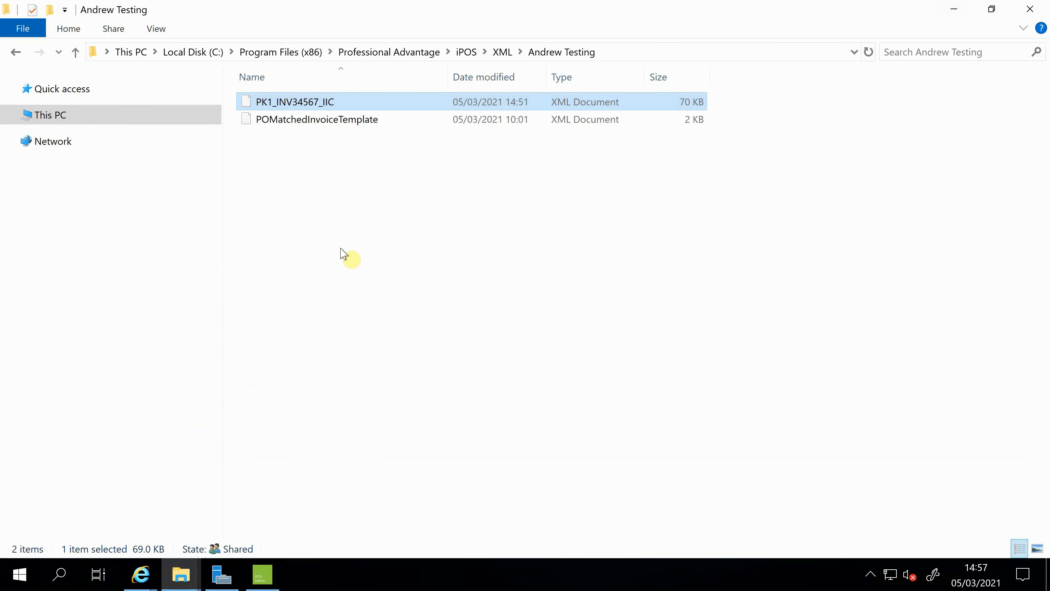
Step: Copy the PK1_INV34567_IIC XML file into the Import folder under iPOS\XML
right_click(301, 103)
click(198, 312)
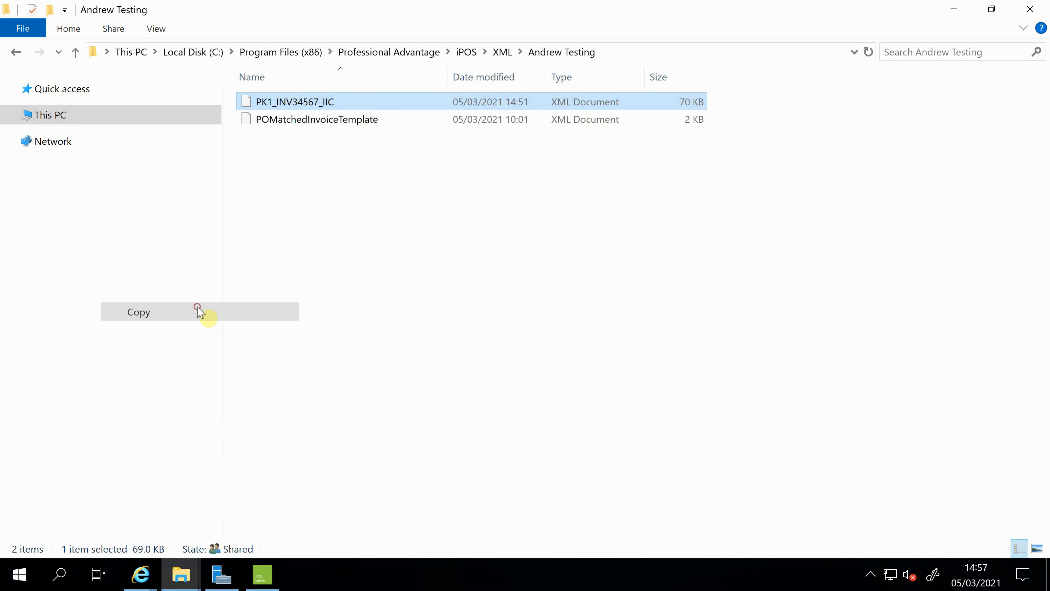
click(503, 52)
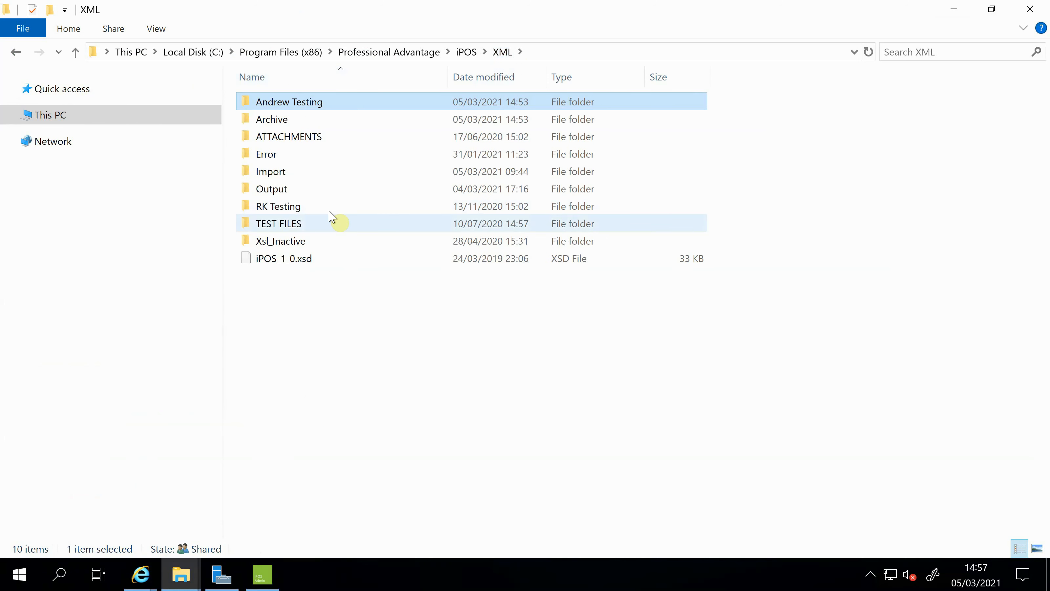
double_click(272, 172)
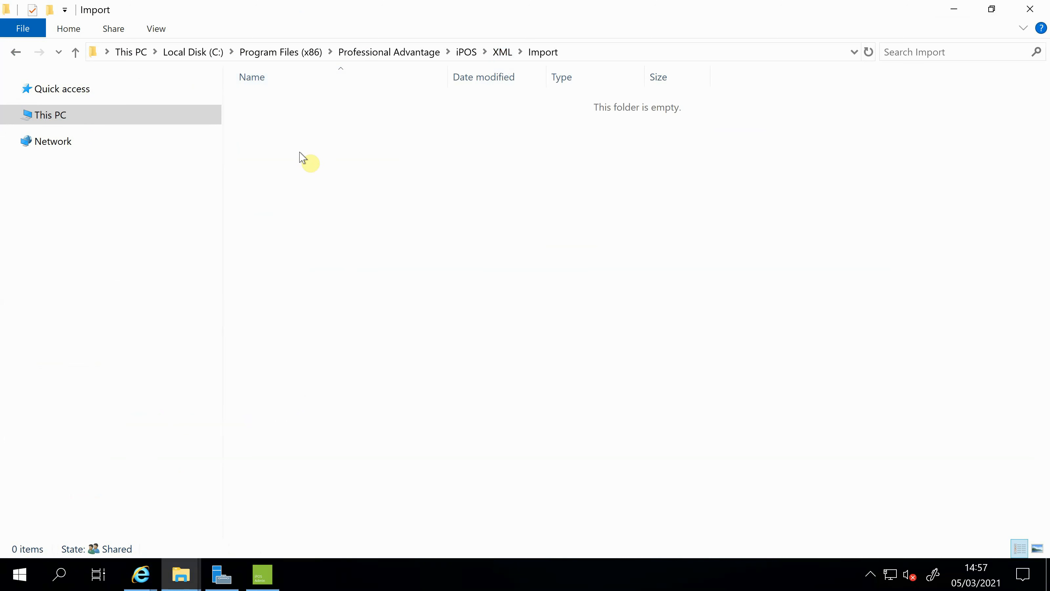
right_click(273, 141)
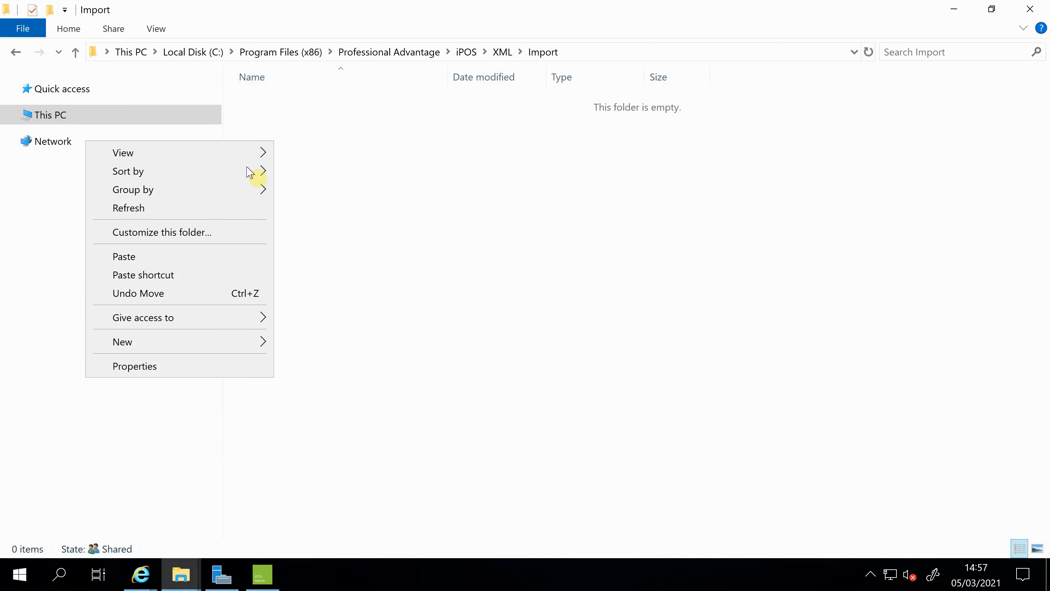
click(205, 261)
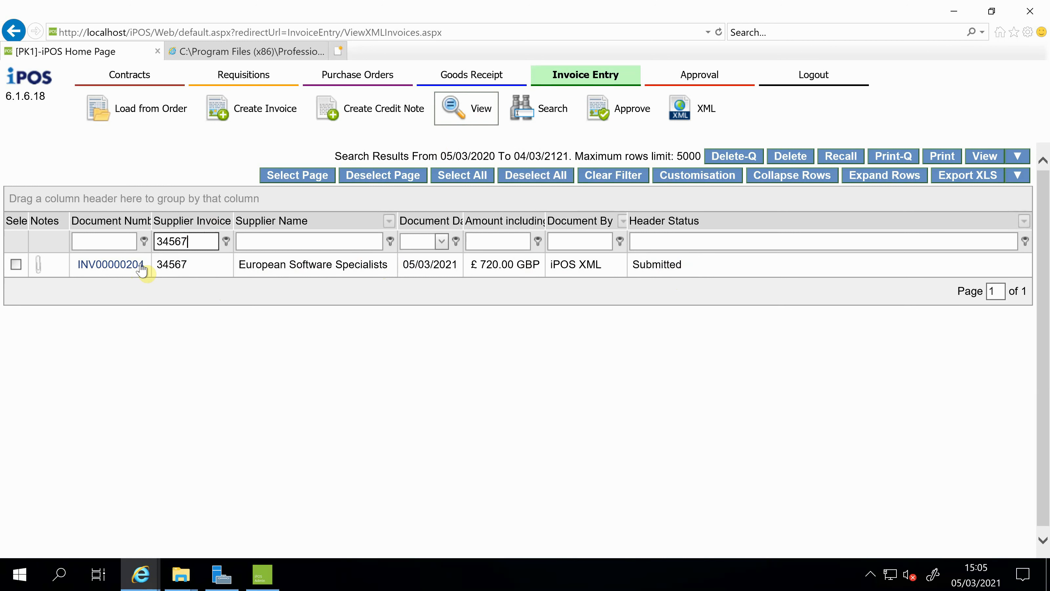
Step: Open invoice INV00000204, examine its header and the purchase account of line 1, and close the invoice
click(130, 269)
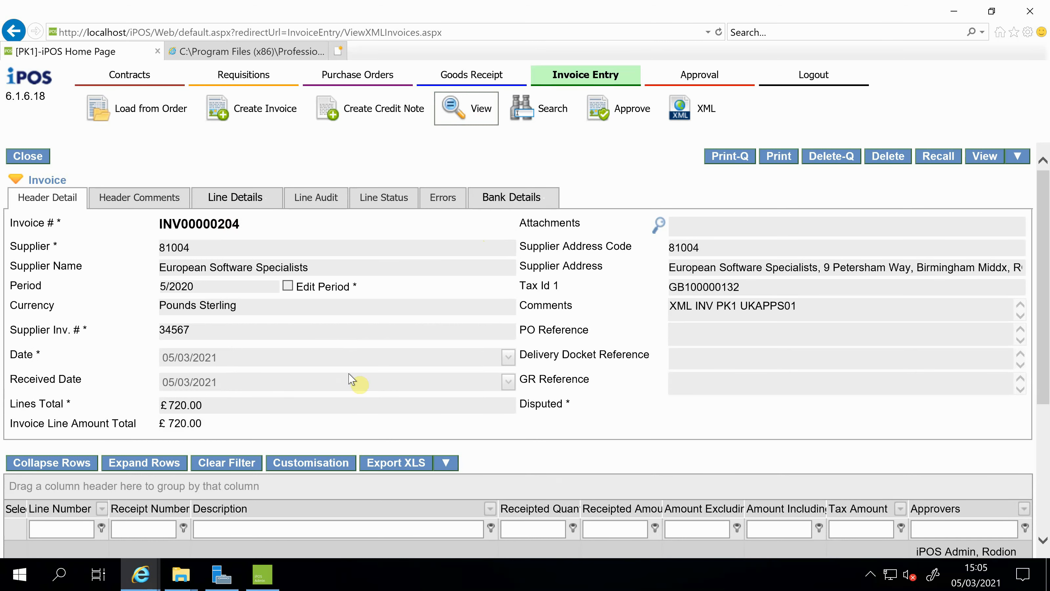
scroll(347, 375, down, 2)
scroll(355, 364, up, 2)
scroll(277, 368, down, 3)
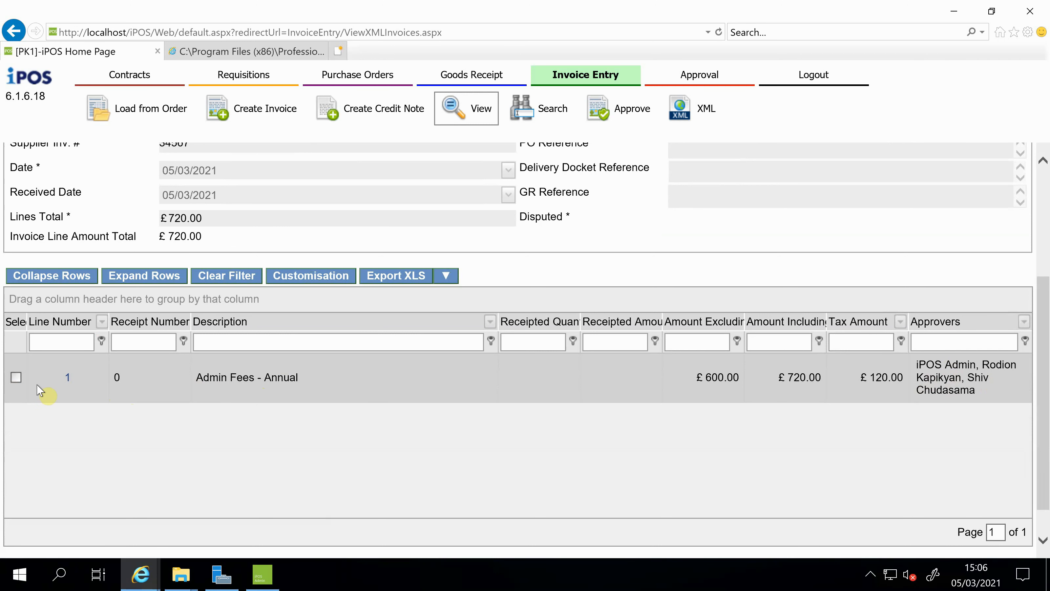
click(67, 378)
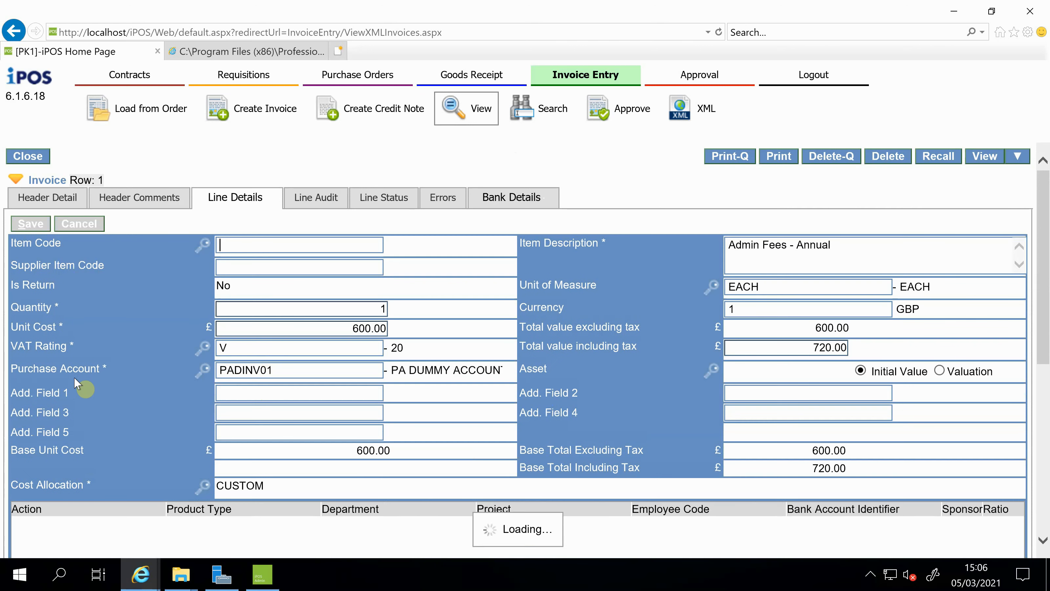
double_click(281, 369)
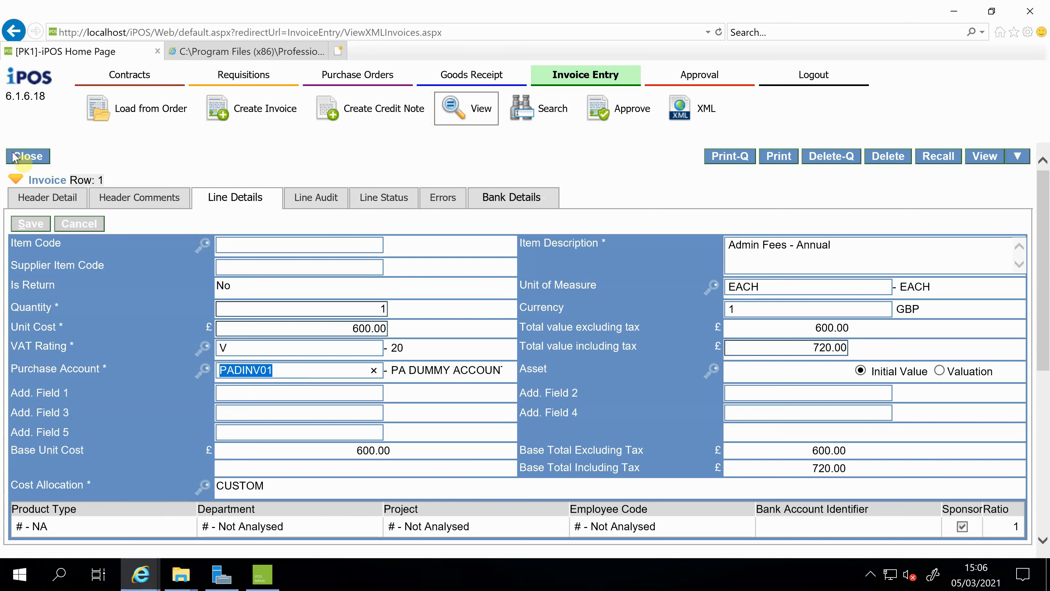
click(27, 158)
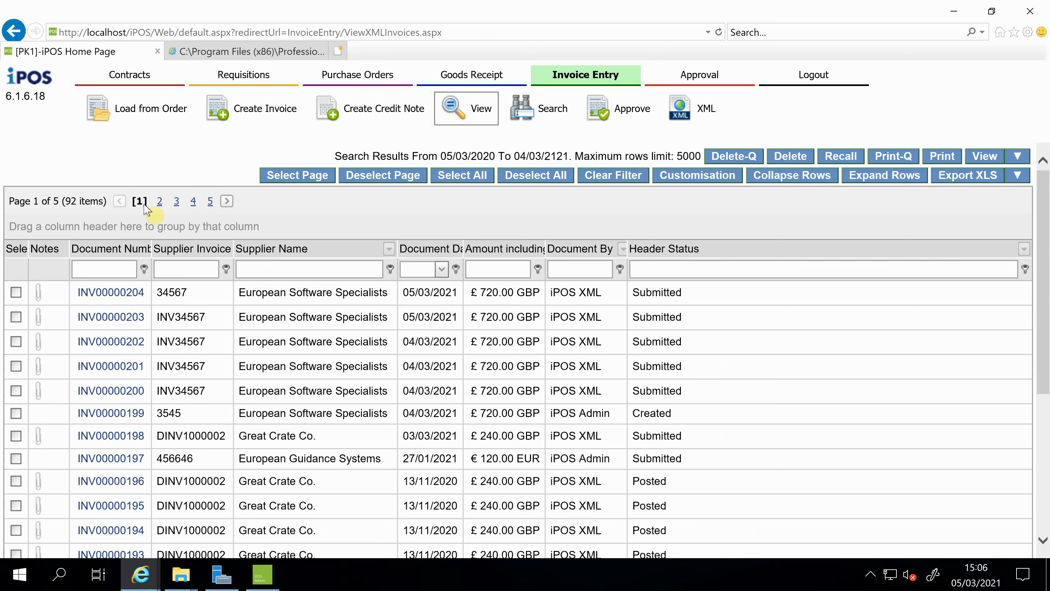
Step: Examine the header and lines of the unmatched XML invoice in batch 351 and return to the invoice list
click(682, 120)
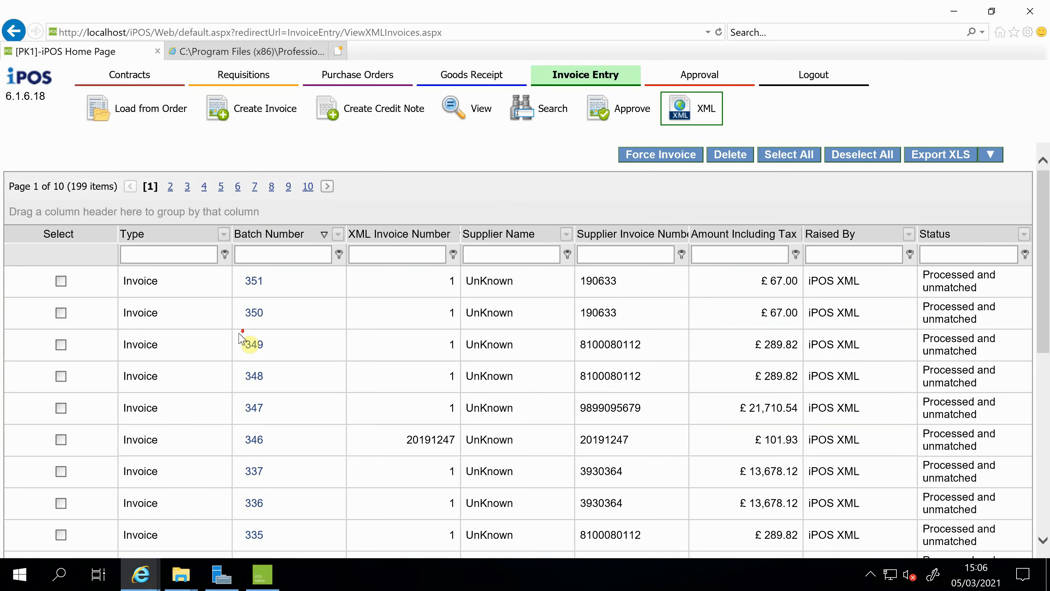
scroll(243, 338, down, 3)
scroll(177, 269, up, 3)
click(262, 286)
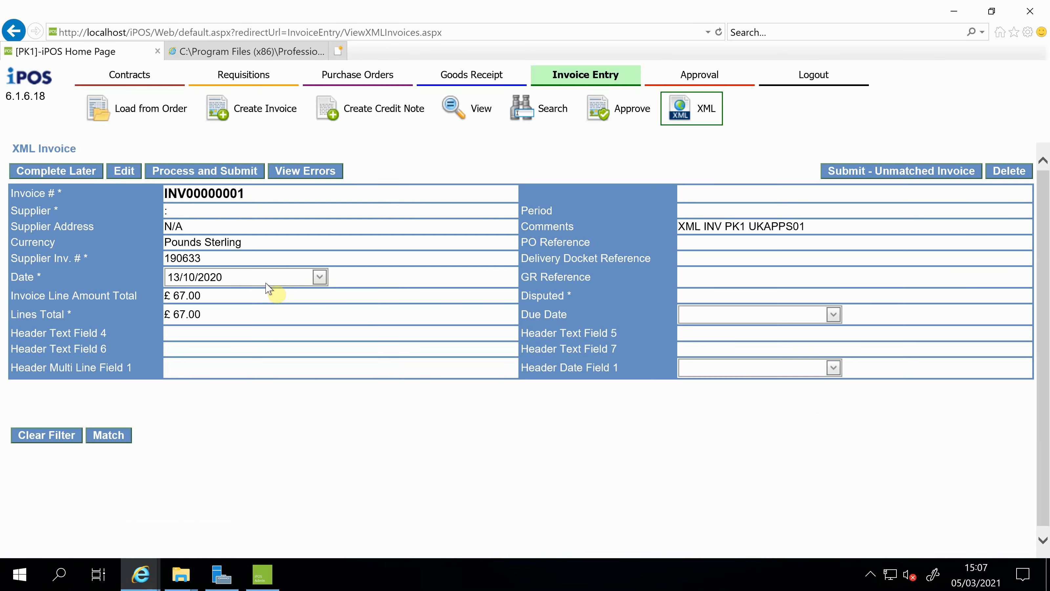
scroll(344, 299, down, 2)
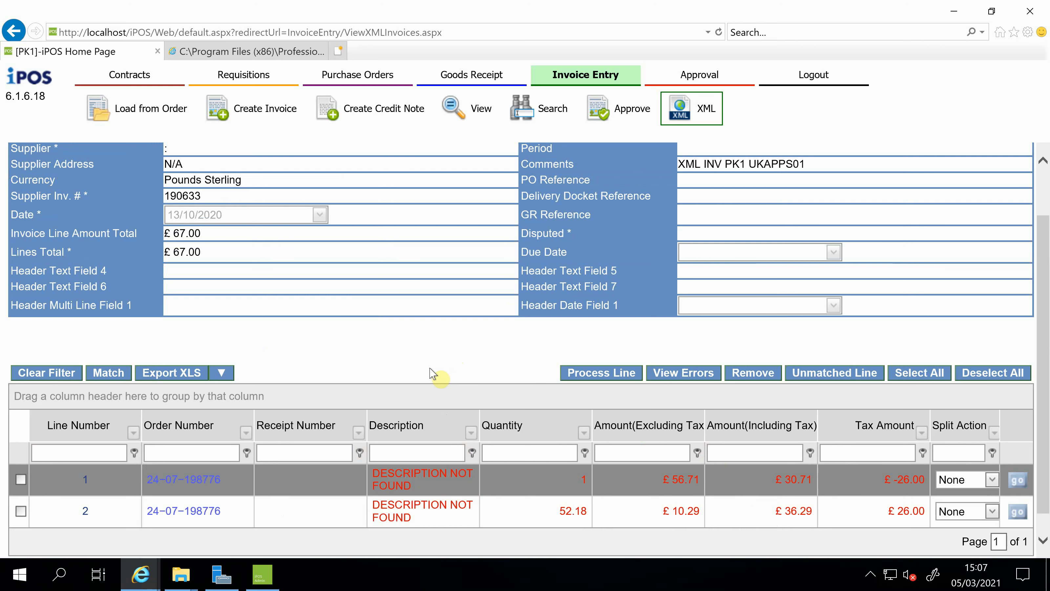
scroll(442, 378, up, 2)
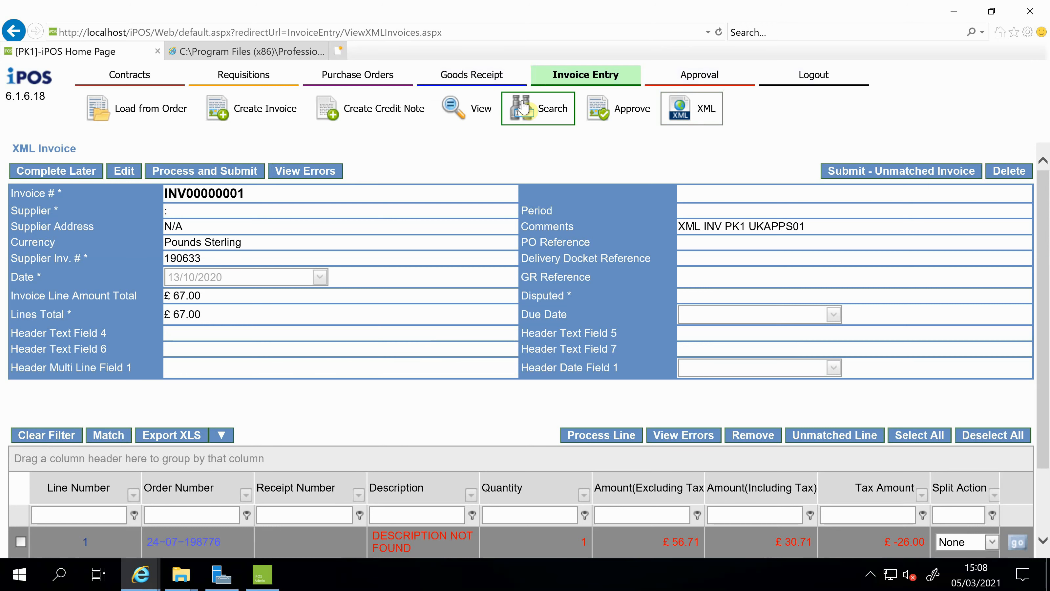
click(474, 113)
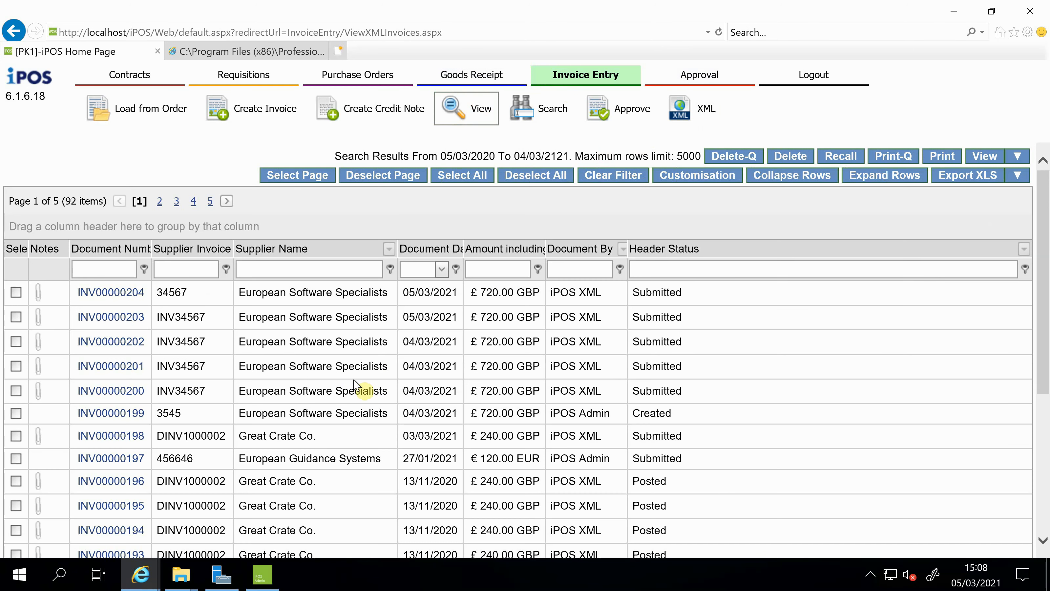